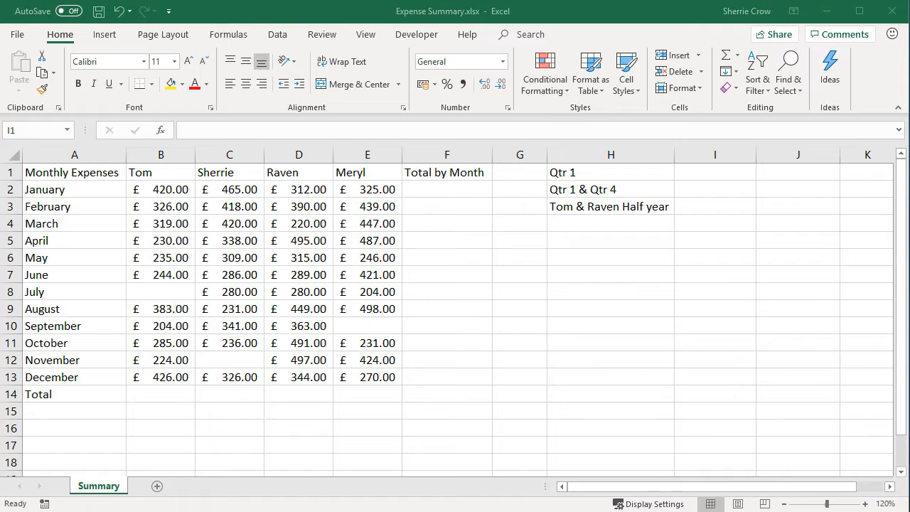
# - Total January's expenses B2:E2 in F2 with AutoSum and fill the formula down to F14
pyautogui.click(448, 189)
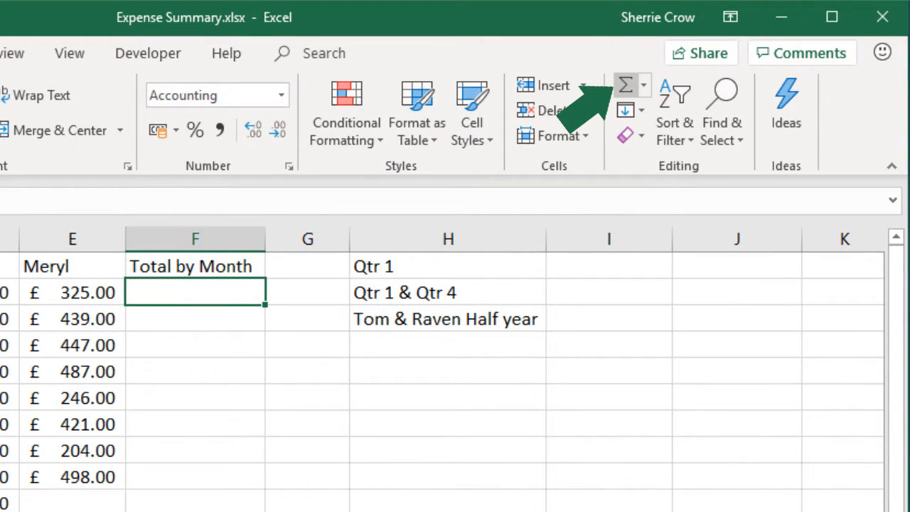
pyautogui.click(626, 86)
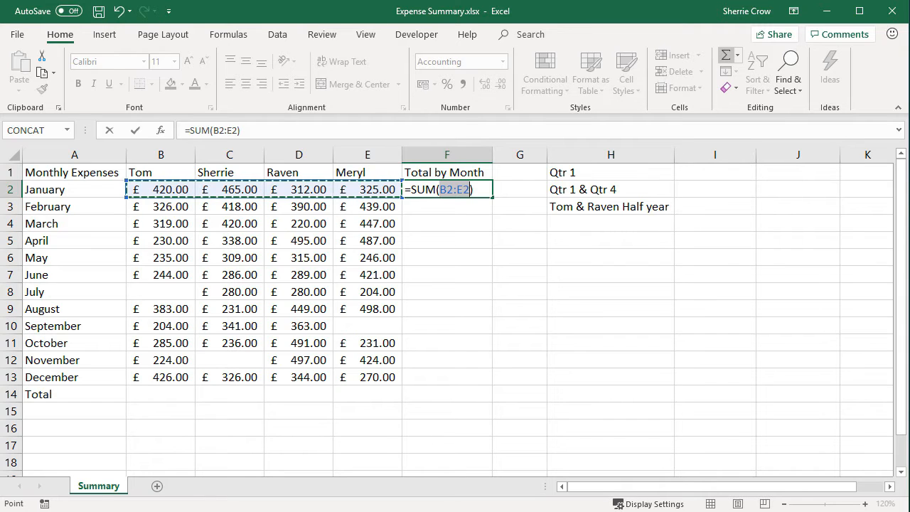
pyautogui.press('Return')
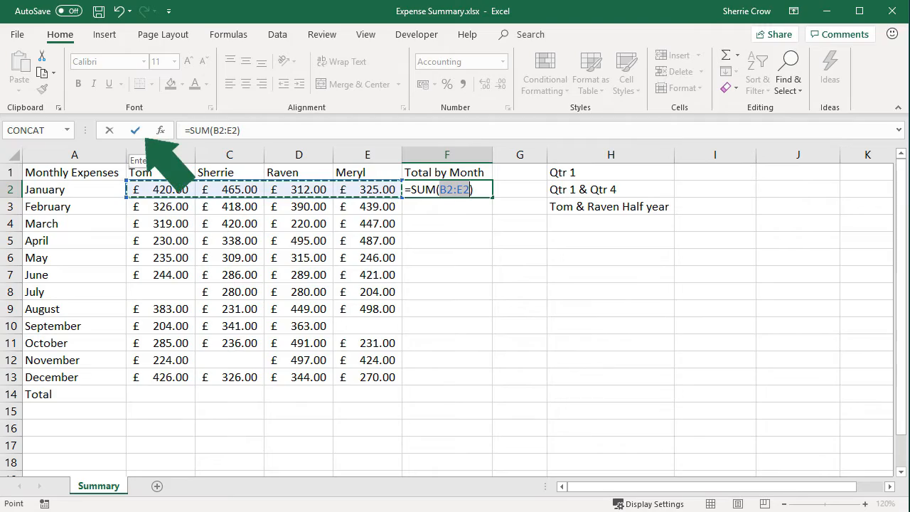
pyautogui.click(136, 130)
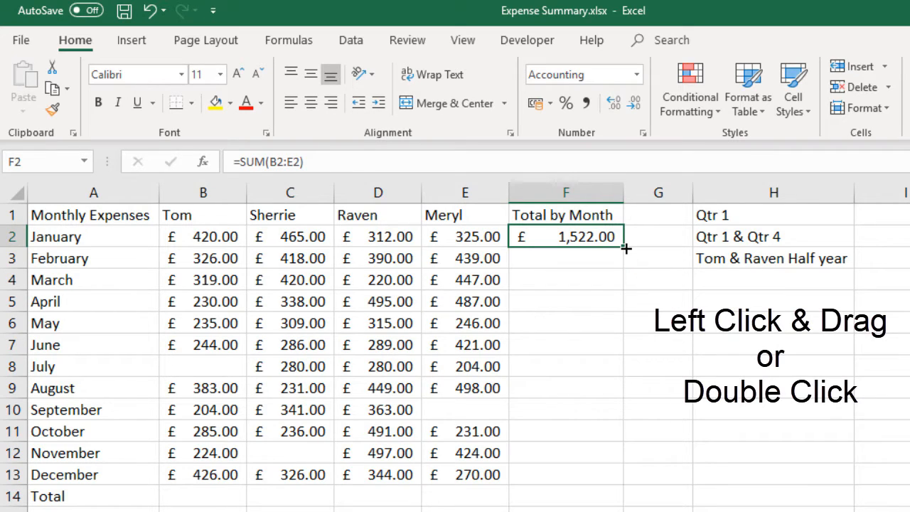
pyautogui.doubleClick(626, 248)
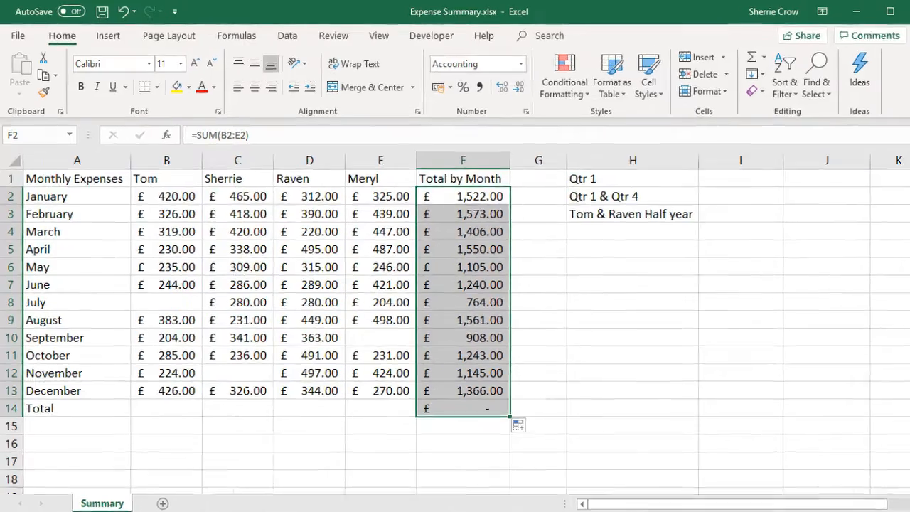
# - Use AutoSum in B14 to total the first expense column, correcting the range to B2:B13
pyautogui.click(161, 395)
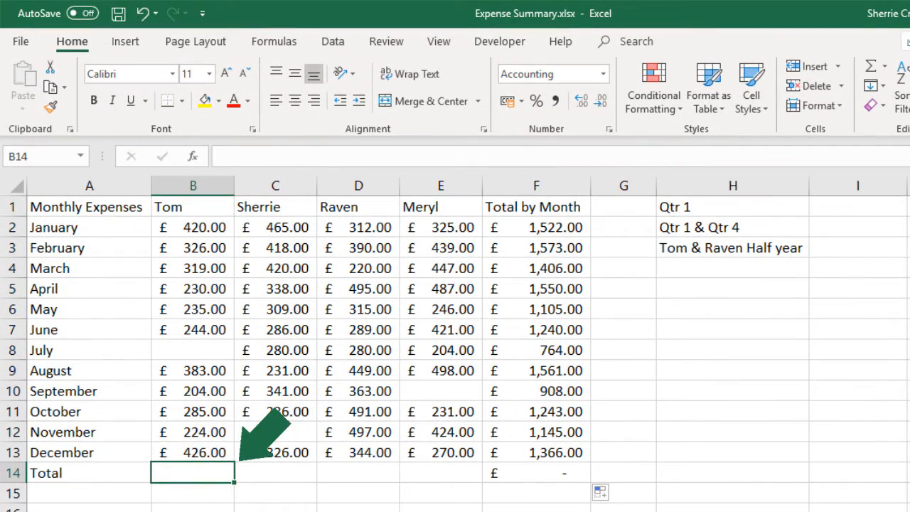
pyautogui.click(274, 41)
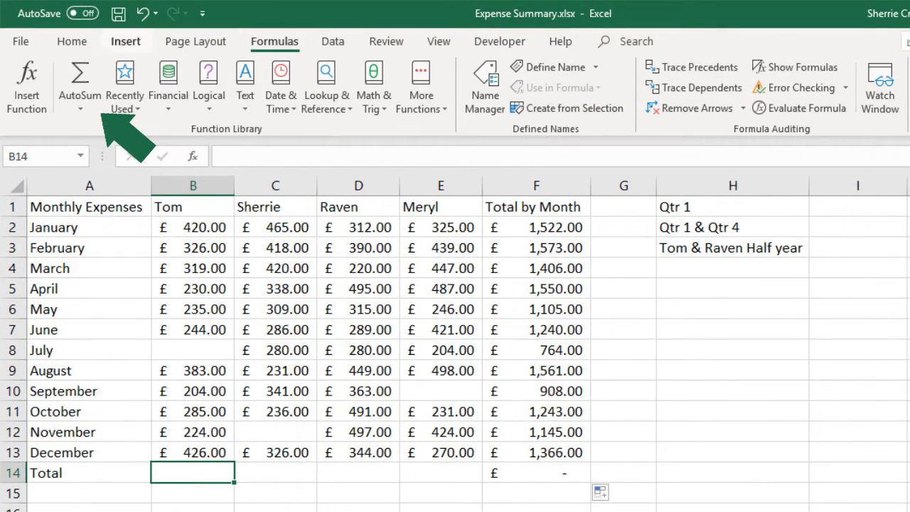
pyautogui.click(79, 78)
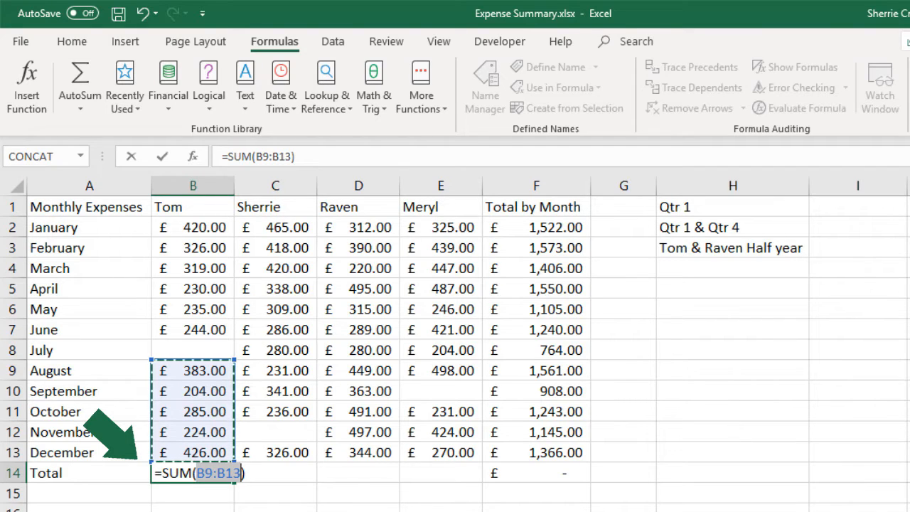
pyautogui.click(192, 227)
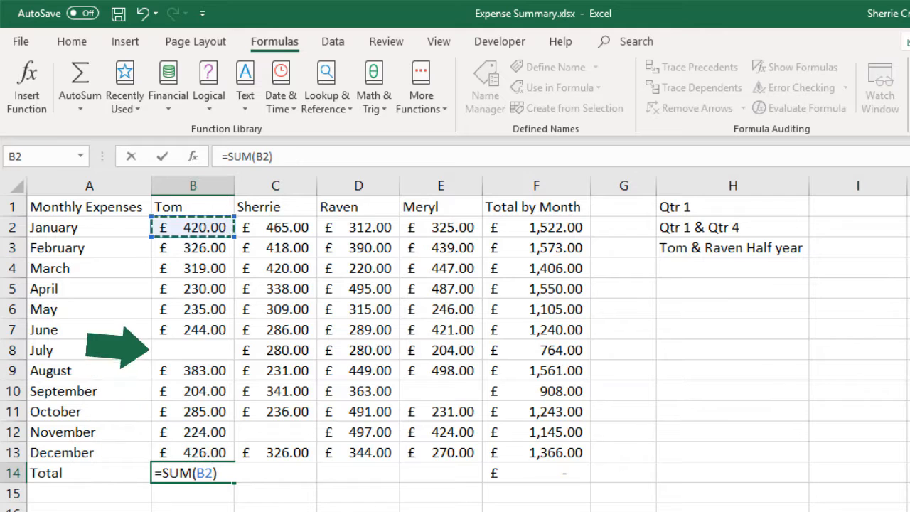
pyautogui.moveTo(193, 228); pyautogui.dragTo(193, 452)
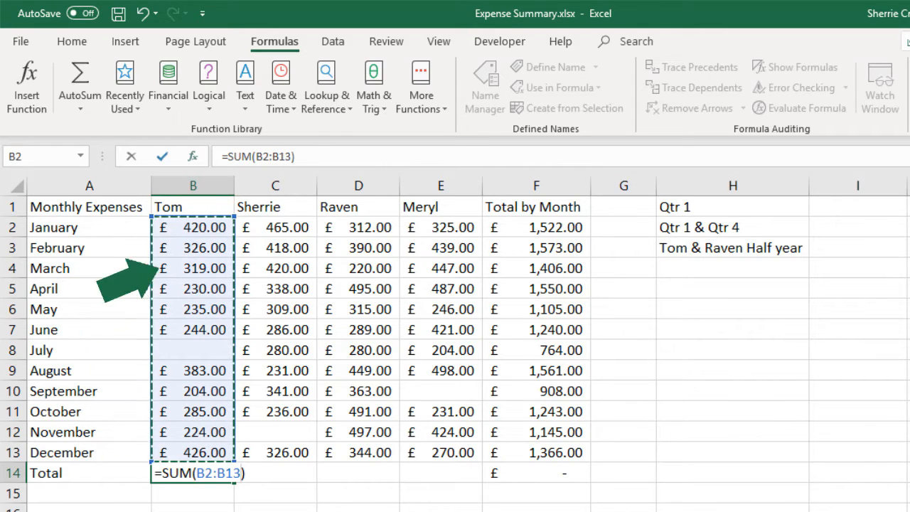
pyautogui.click(162, 156)
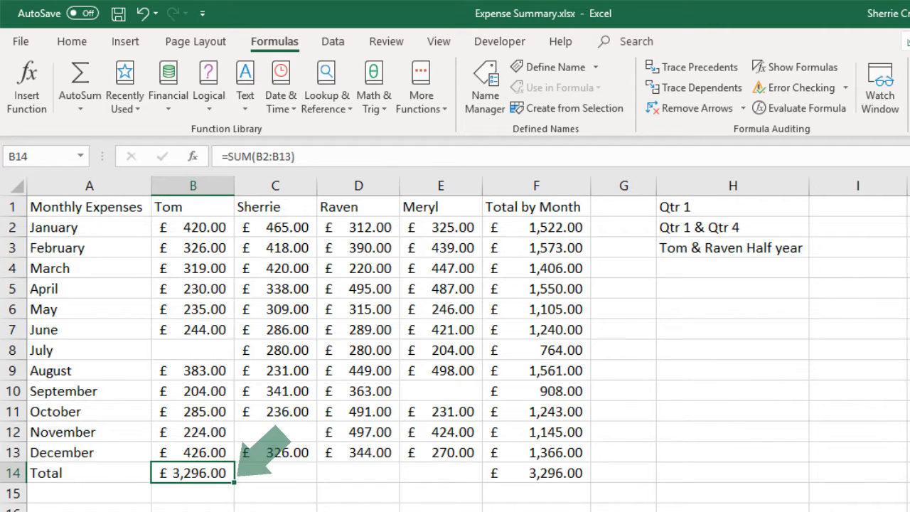
# - Fill the B14 total across to D14 and add an AutoSum of E2:E13 in E14
pyautogui.moveTo(234, 483); pyautogui.dragTo(391, 475)
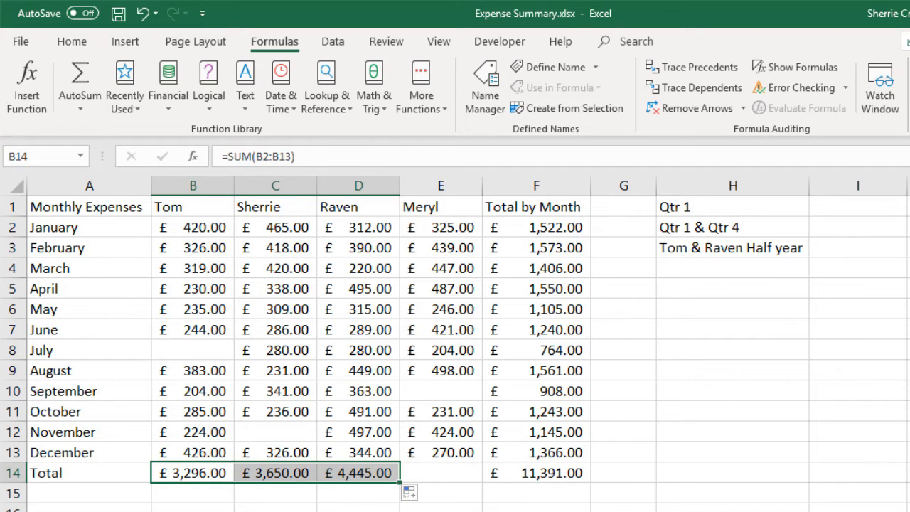
pyautogui.moveTo(441, 227); pyautogui.dragTo(455, 452)
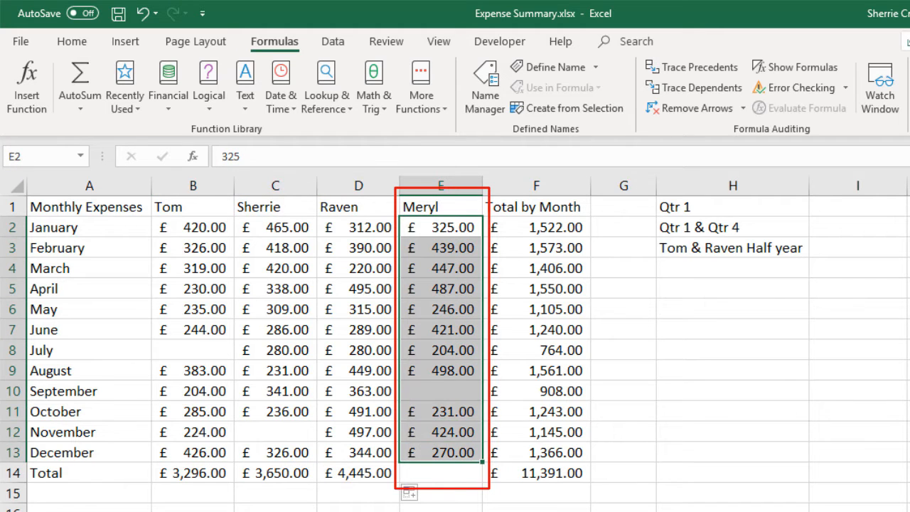
pyautogui.click(79, 78)
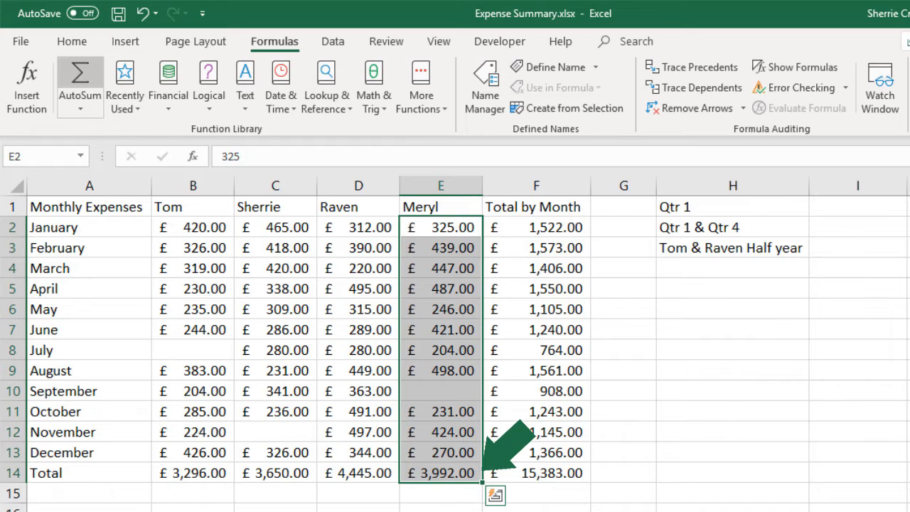
# - Undo all the column totals and monthly totals, including the formula in F2
pyautogui.hotkey('ctrl', 'z')
pyautogui.hotkey('ctrl', 'z')
pyautogui.hotkey('ctrl', 'z')
pyautogui.hotkey('ctrl', 'z')
pyautogui.hotkey('ctrl', 'z')
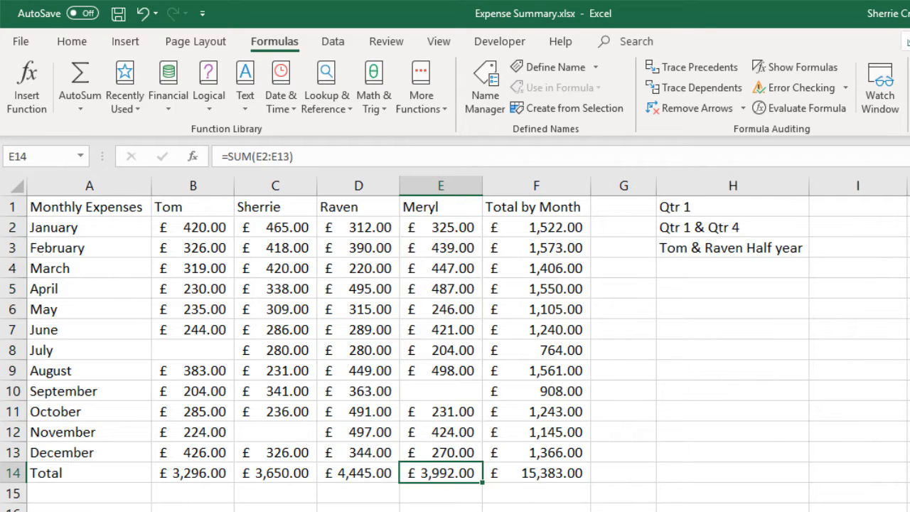
pyautogui.hotkey('ctrl', 'z')
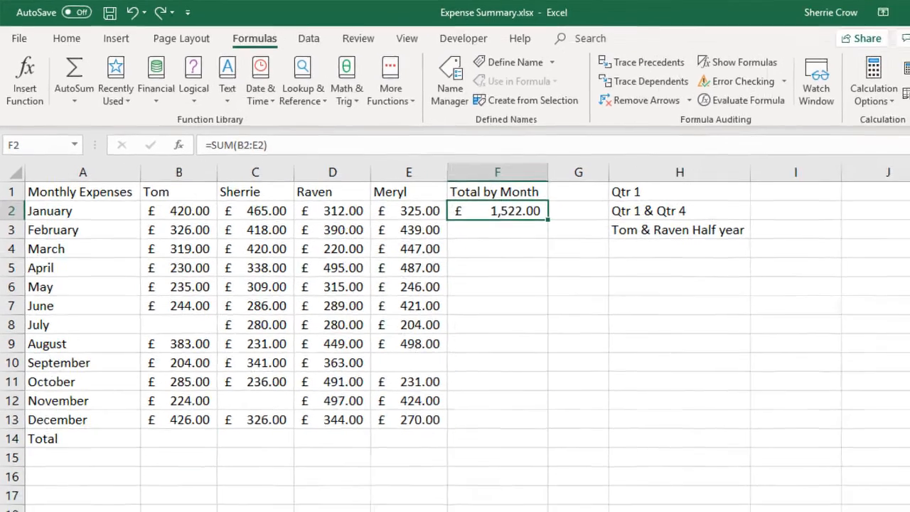
pyautogui.hotkey('ctrl', 'z')
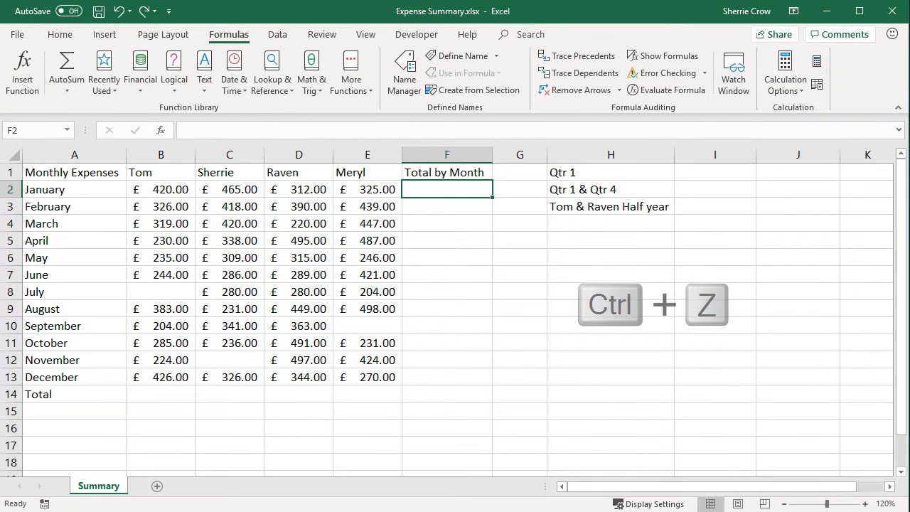
# - Fill all row and column totals at once by applying AutoSum to the range B2:F14
pyautogui.moveTo(161, 189); pyautogui.dragTo(447, 394)
pyautogui.click(60, 34)
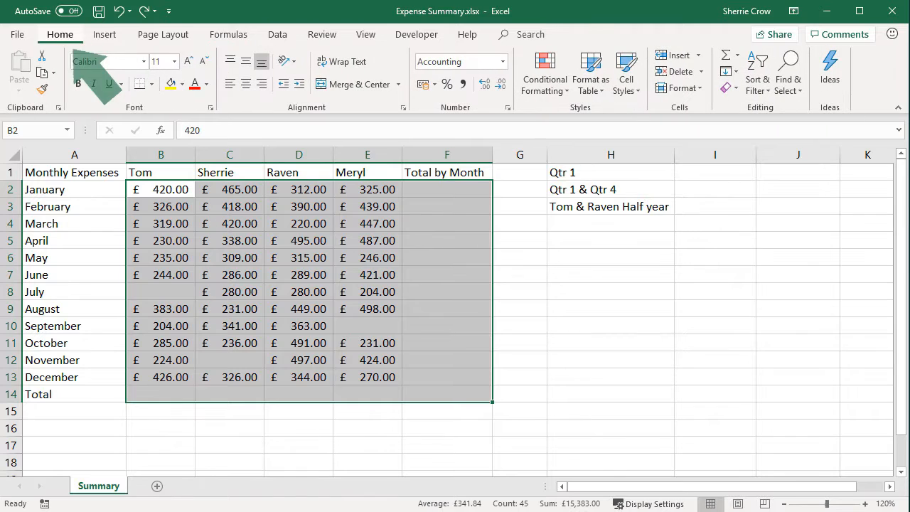
pyautogui.click(725, 54)
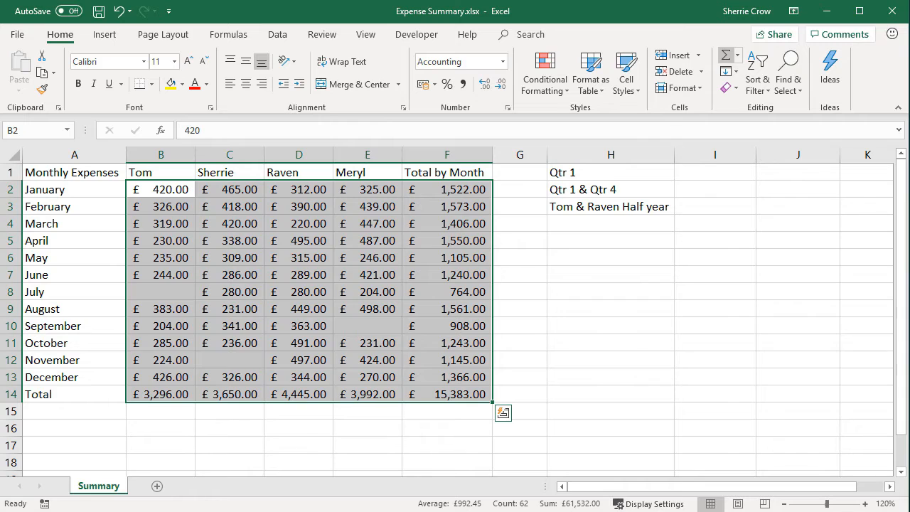
# - Calculate the Qtr 1 total in I1 with AutoSum over F2:F4
pyautogui.click(715, 172)
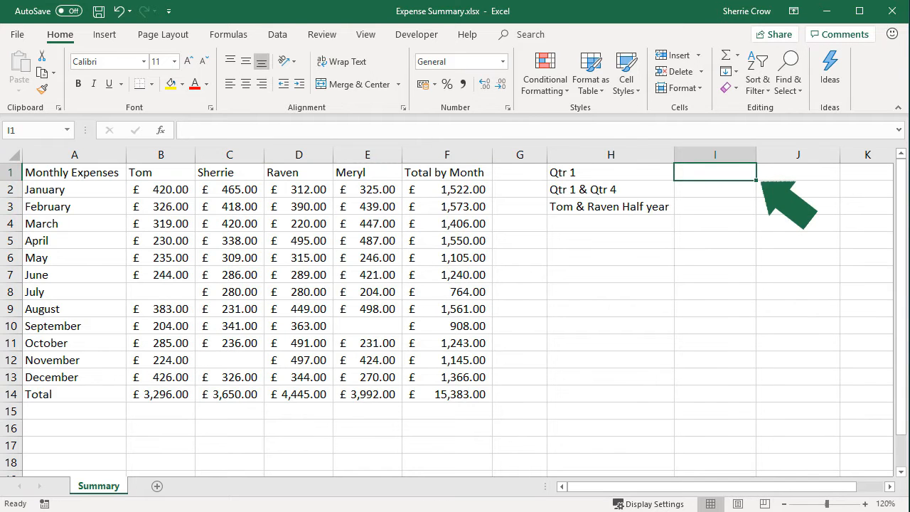
pyautogui.click(726, 54)
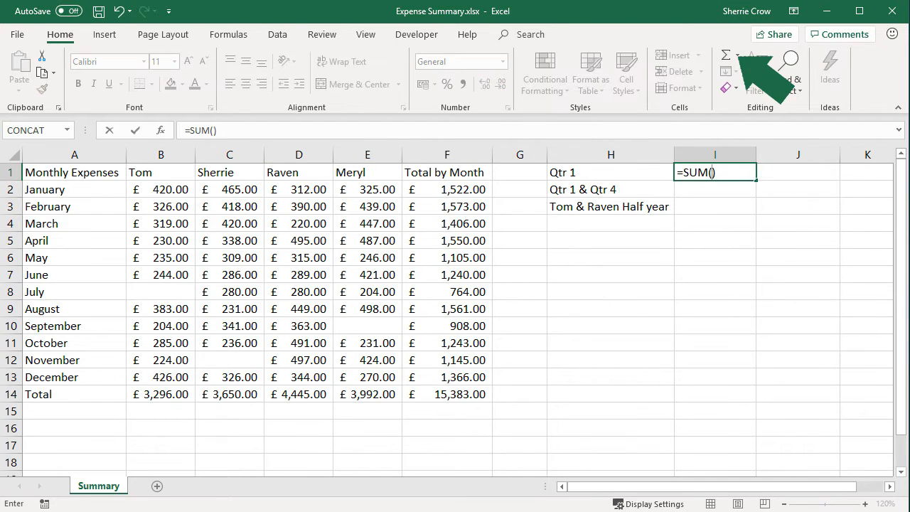
pyautogui.moveTo(447, 190); pyautogui.dragTo(446, 223)
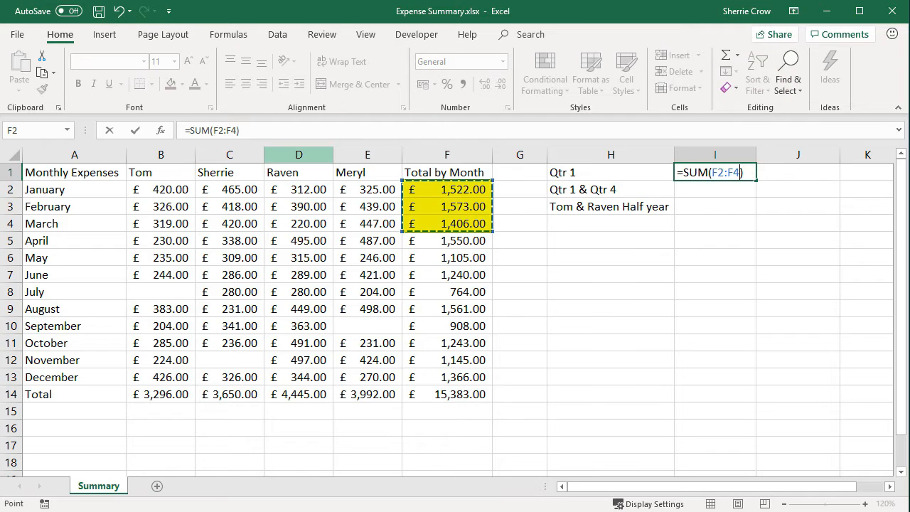
pyautogui.hotkey('ctrl', 'Return')
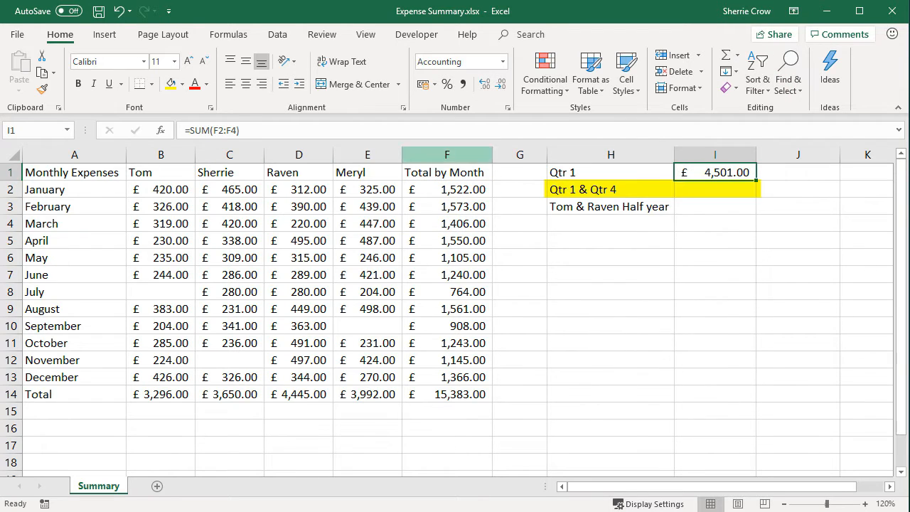
# - Calculate the Qtr 1 & Qtr 4 total in I2 as =SUM(F2:F4,F11:F13) using AutoSum
pyautogui.click(715, 189)
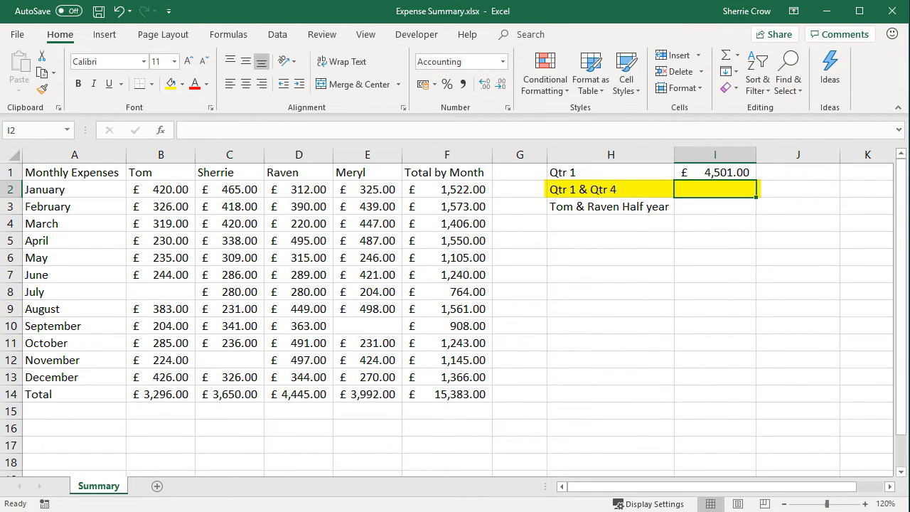
pyautogui.click(727, 55)
pyautogui.moveTo(447, 189); pyautogui.dragTo(446, 224)
pyautogui.write(',')
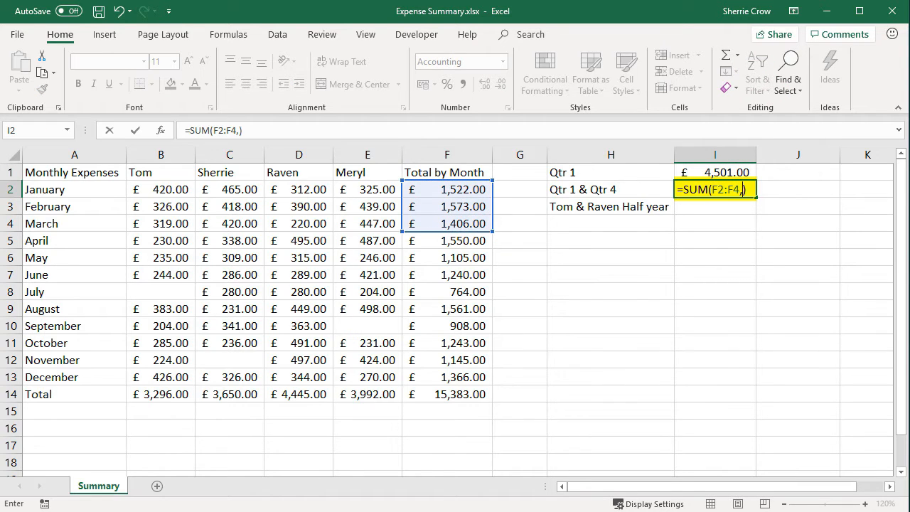
pyautogui.moveTo(446, 343); pyautogui.dragTo(447, 376)
pyautogui.press('Return')
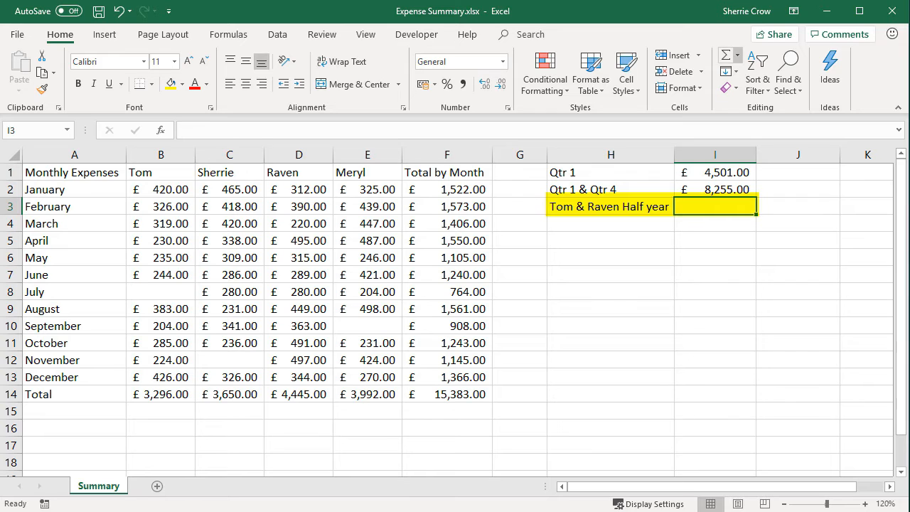
# - Calculate the two-person half-year total in I3 as =SUM(B2:B7,D2:D7) using AutoSum
pyautogui.click(726, 56)
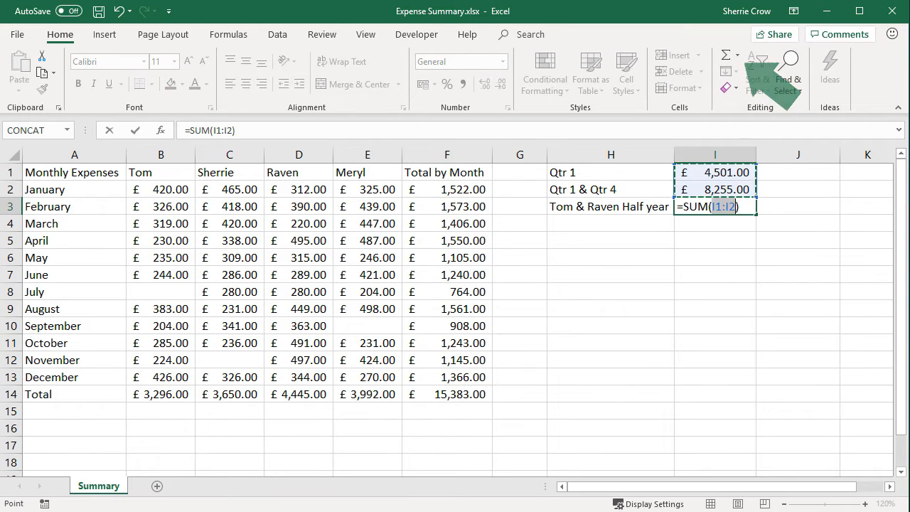
pyautogui.moveTo(160, 190); pyautogui.dragTo(161, 275)
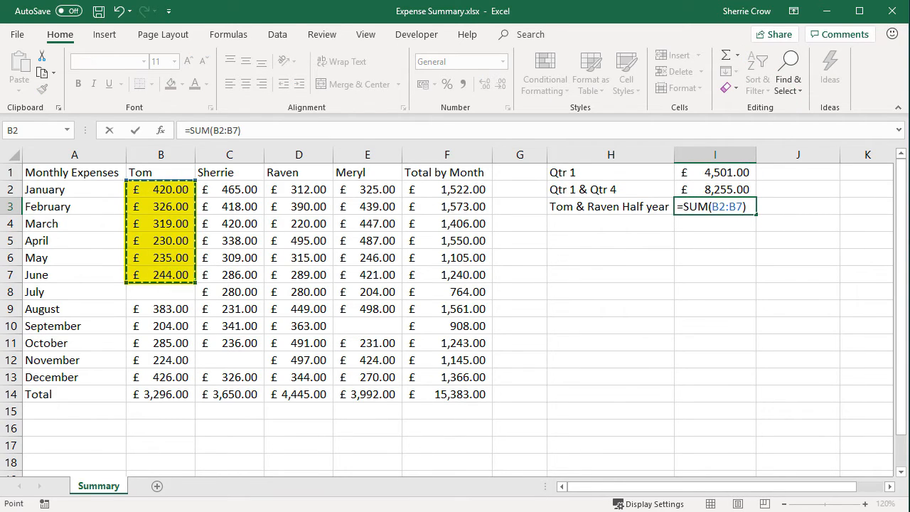
pyautogui.press('ctrl')
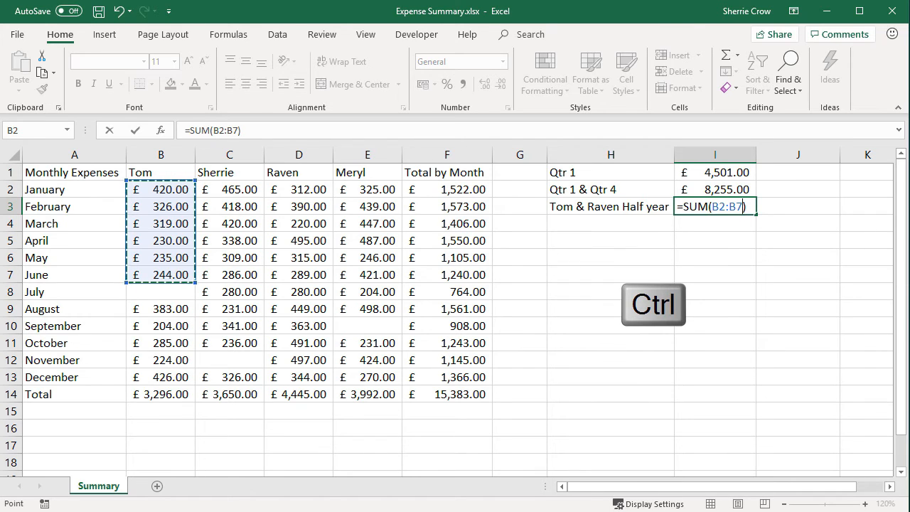
pyautogui.moveTo(299, 189); pyautogui.dragTo(298, 275)
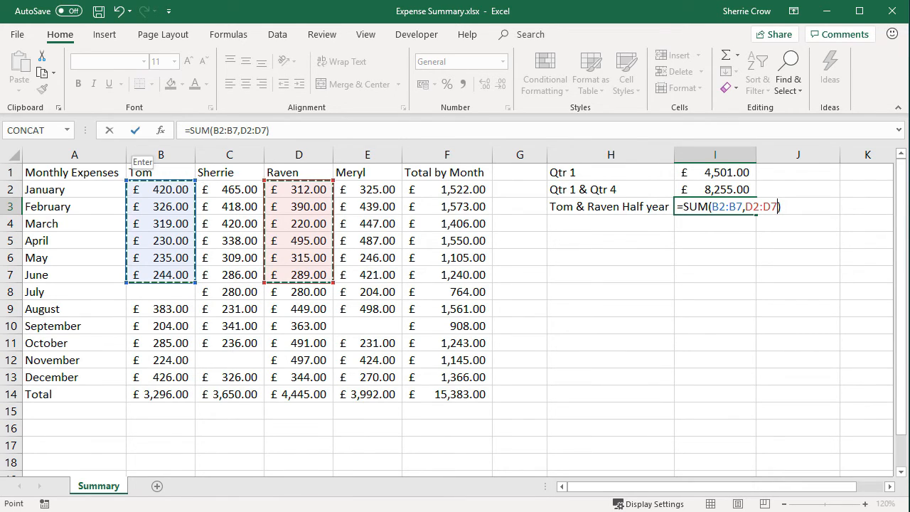
pyautogui.click(135, 130)
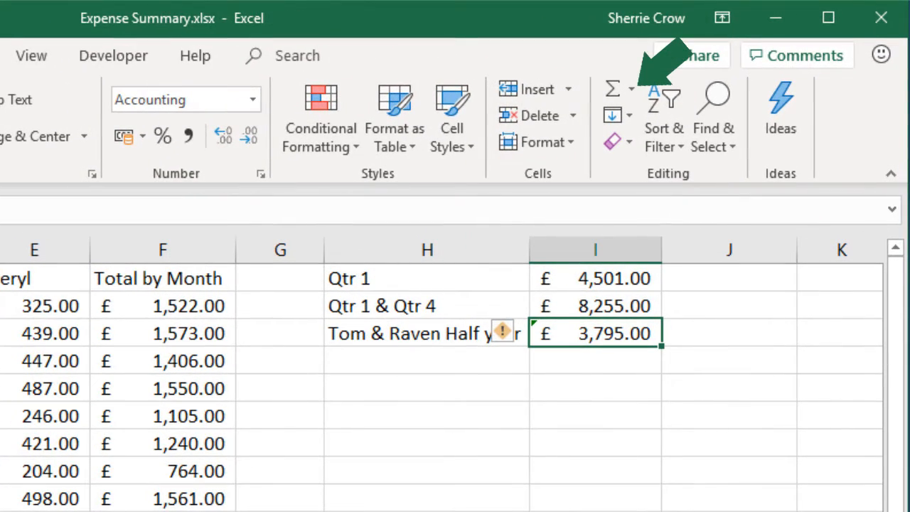
pyautogui.click(632, 89)
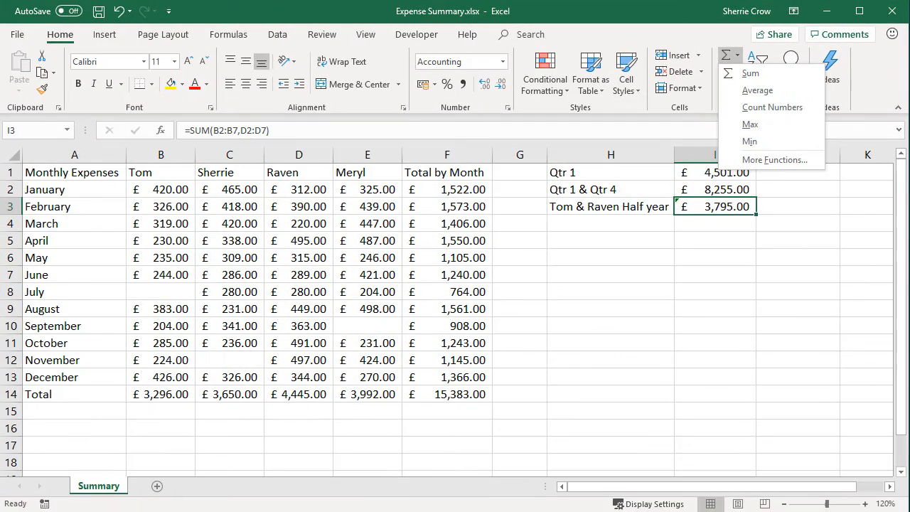
pyautogui.press('Escape')
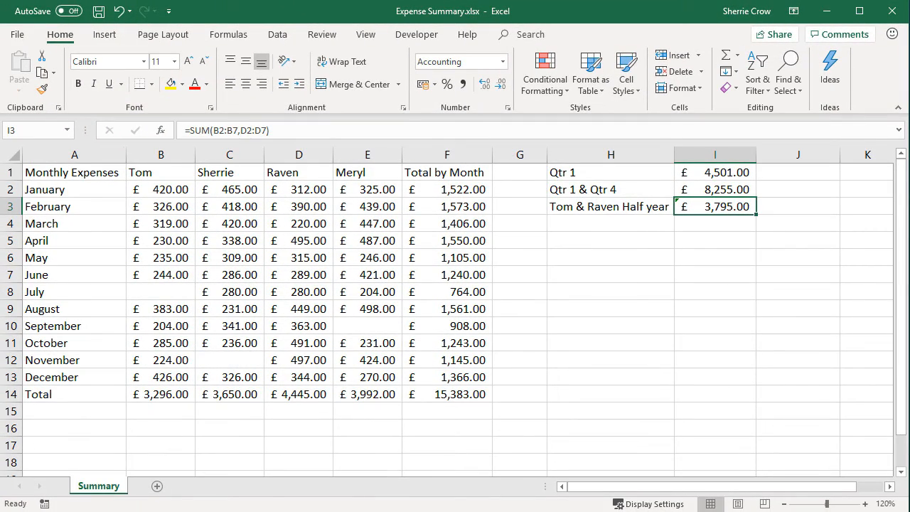